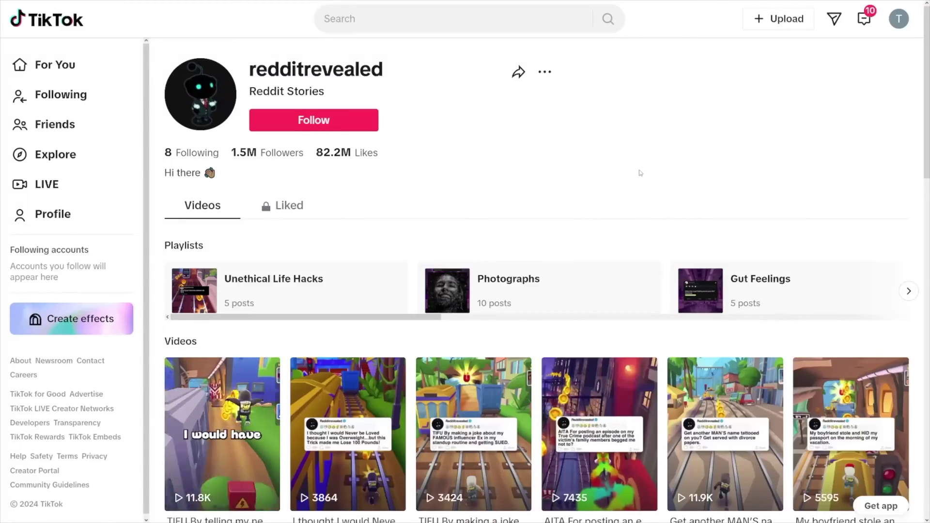
- Filter the podcasts search results to Creative Commons videos only
scroll(637, 170, "down", 4)
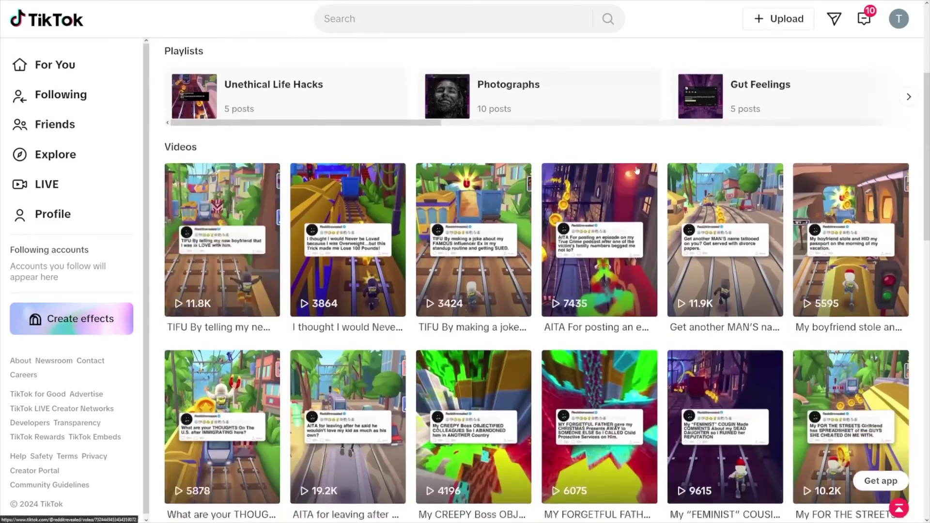
scroll(637, 170, "down", 3)
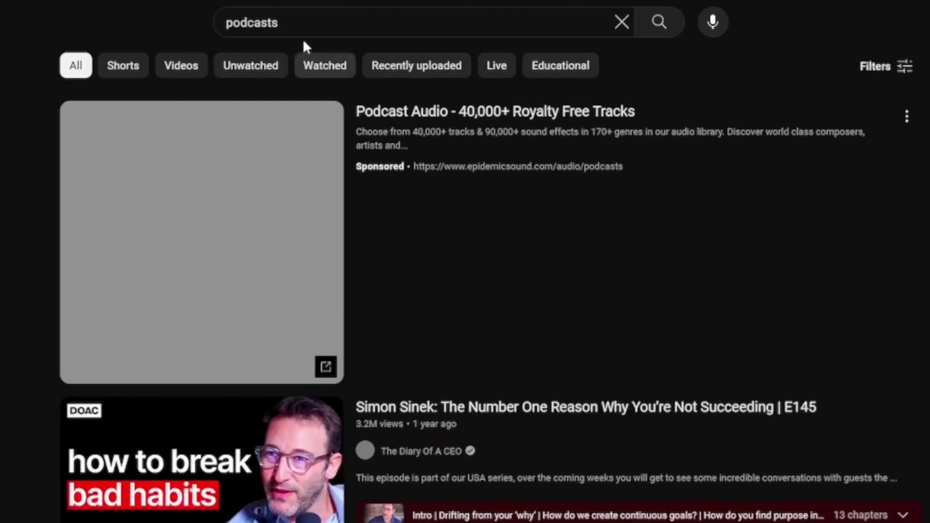
left_click(381, 14)
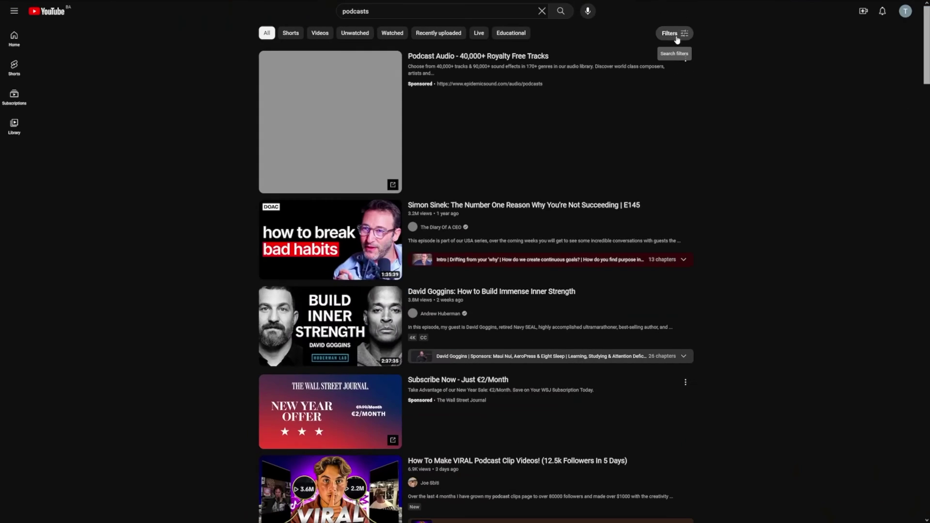
left_click(890, 77)
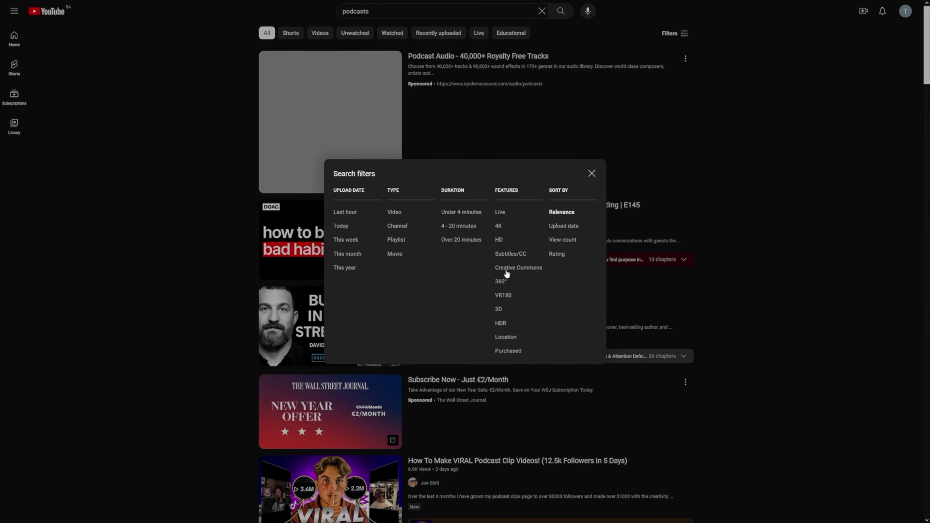
left_click(531, 272)
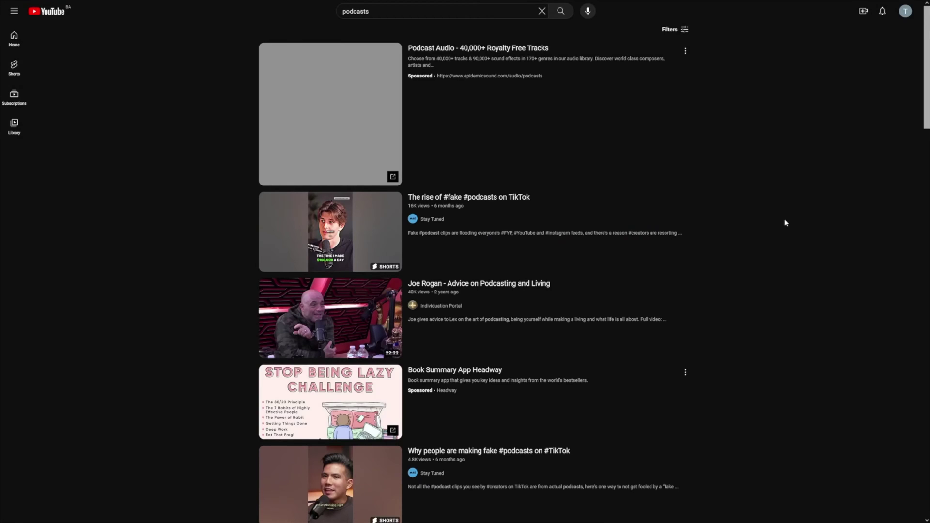
- Search for 'podcasts copyright free' and scroll through the results
left_click(436, 11)
type("copy")
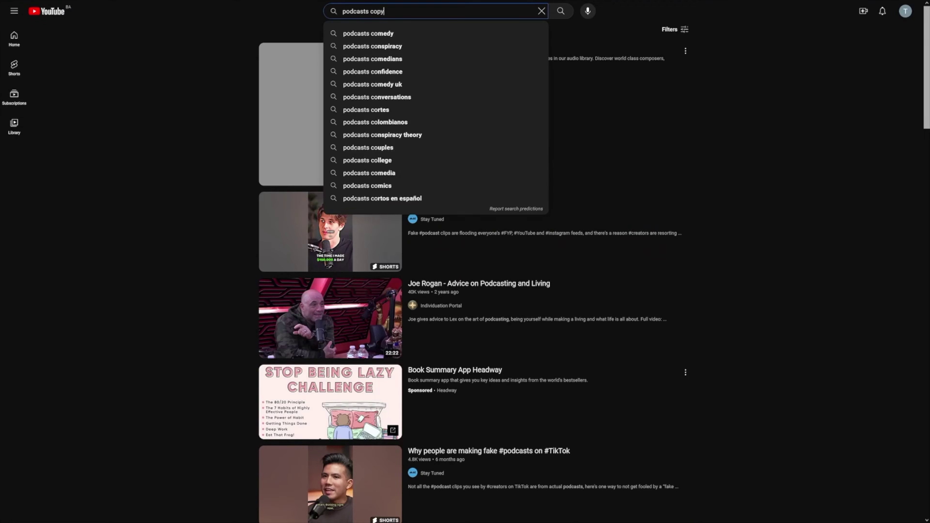
type("right free")
key("Return")
scroll(794, 154, "down", 5)
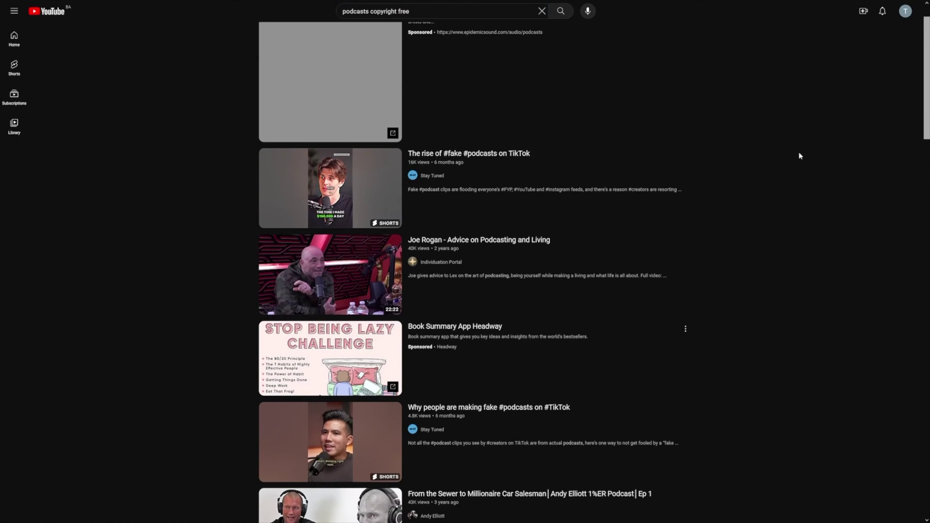
scroll(800, 156, "down", 5)
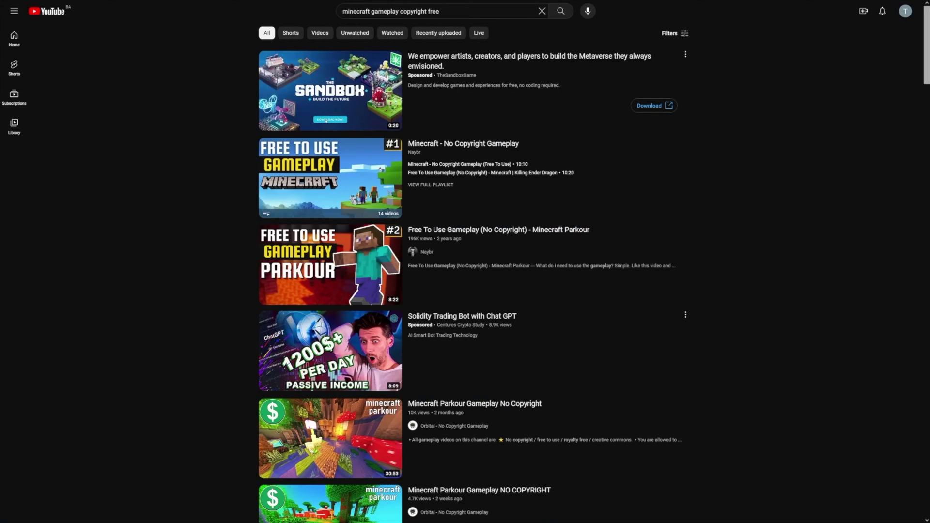
- Limit the 'minecraft gameplay copyright free' results to Creative Commons videos and browse them
left_click_drag(342, 11, 366, 11)
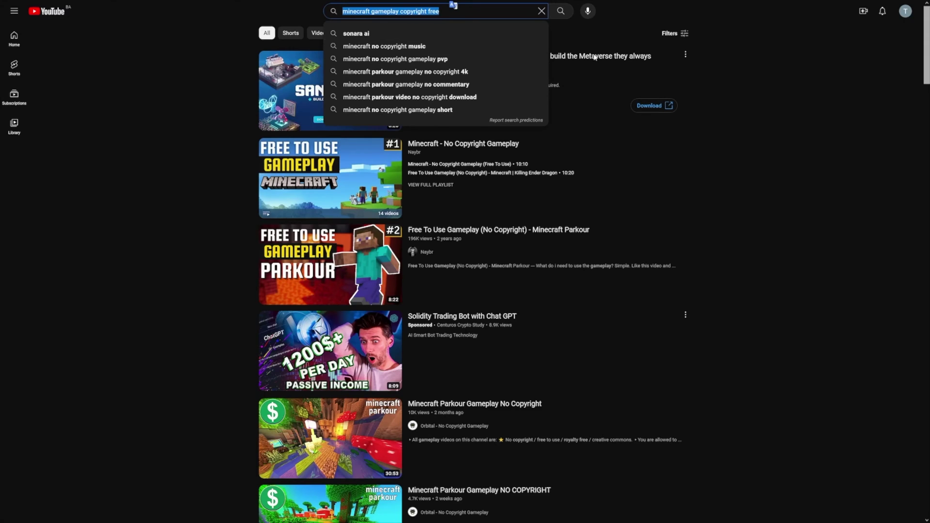
left_click(732, 85)
left_click(673, 34)
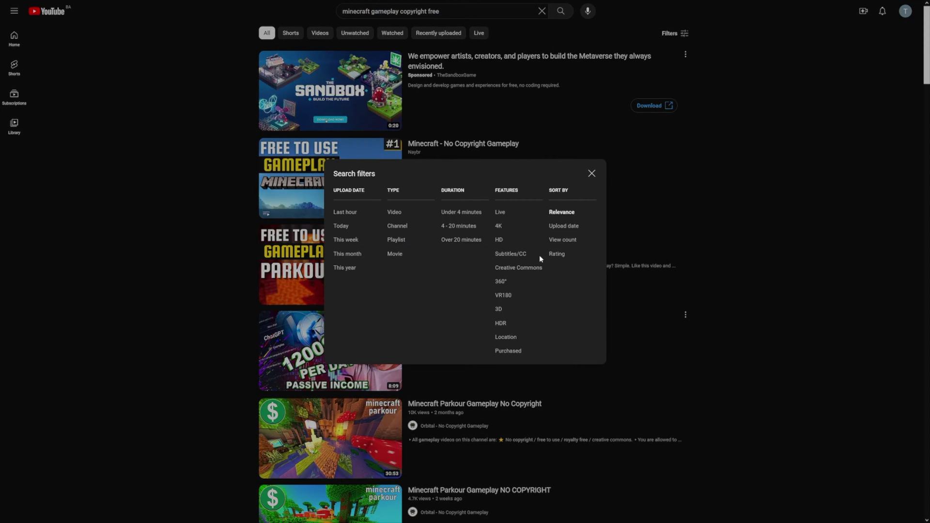
left_click(518, 268)
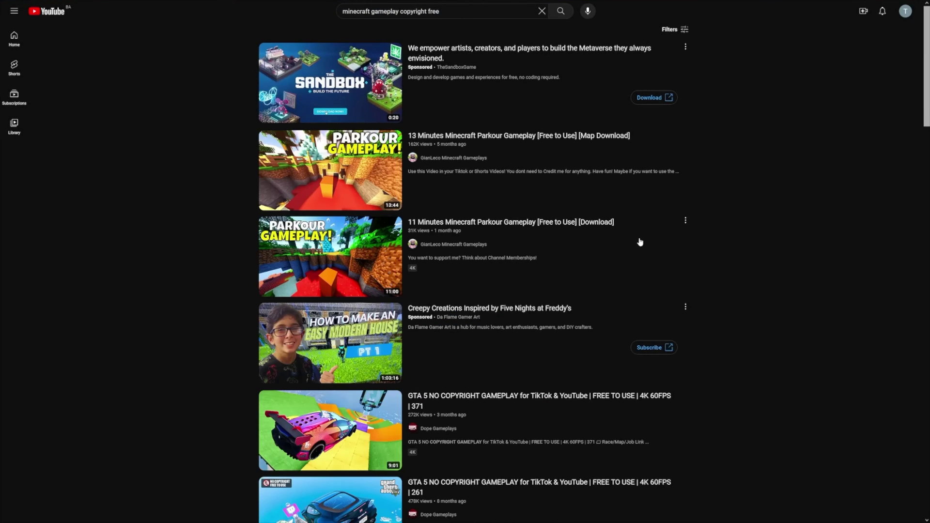
scroll(806, 171, "down", 5)
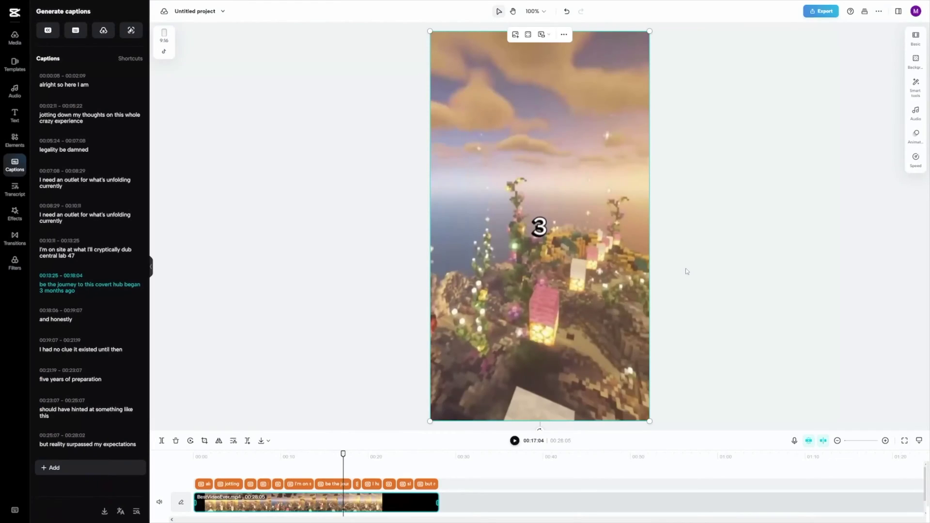
- Play the captioned Minecraft gameplay project in the timeline preview
key("space")
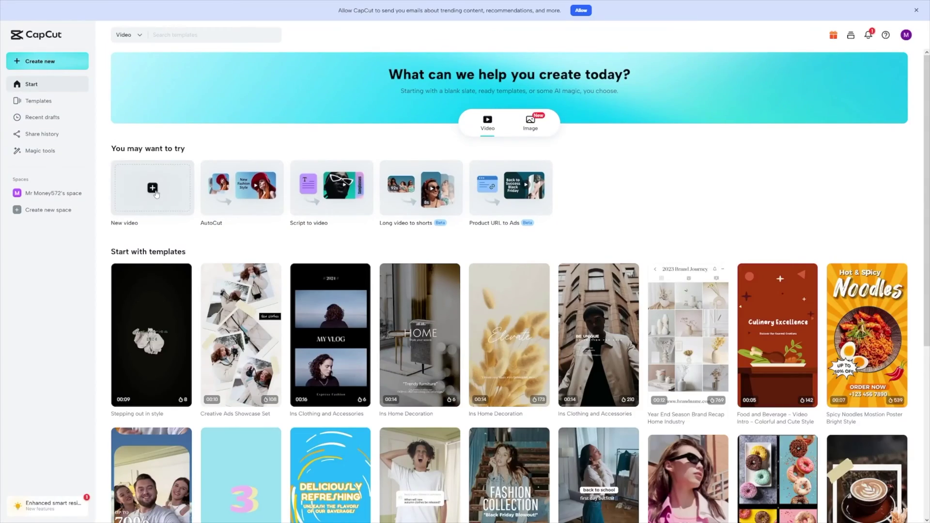
- Create a new blank video with a 9:16 vertical canvas and upload a video file
left_click(154, 192)
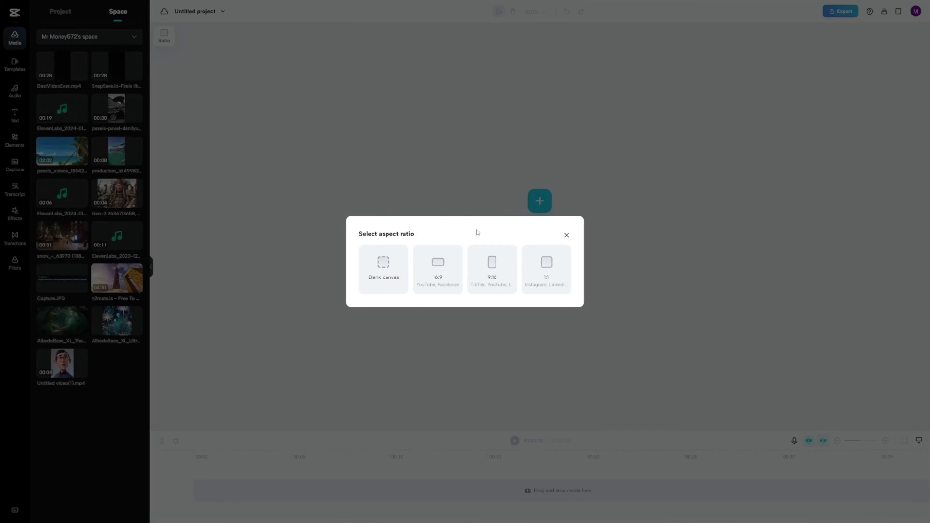
left_click(500, 273)
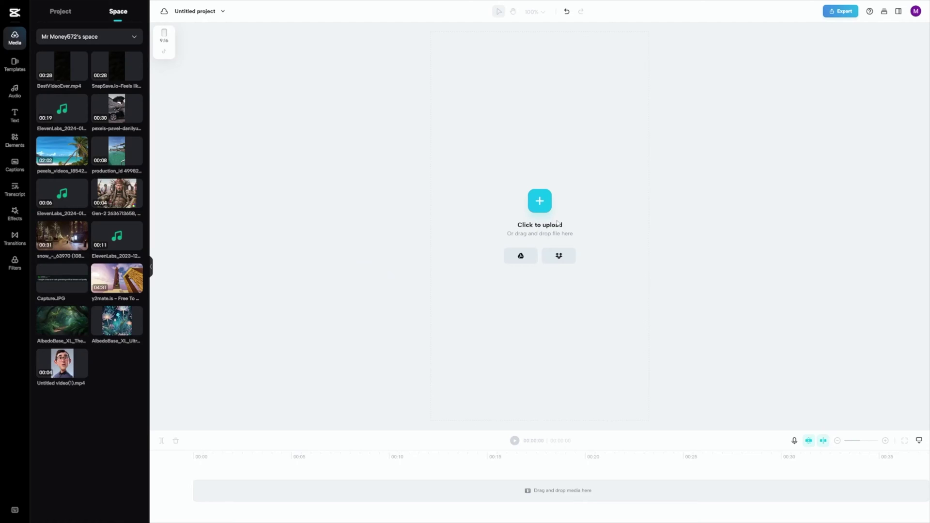
left_click(538, 214)
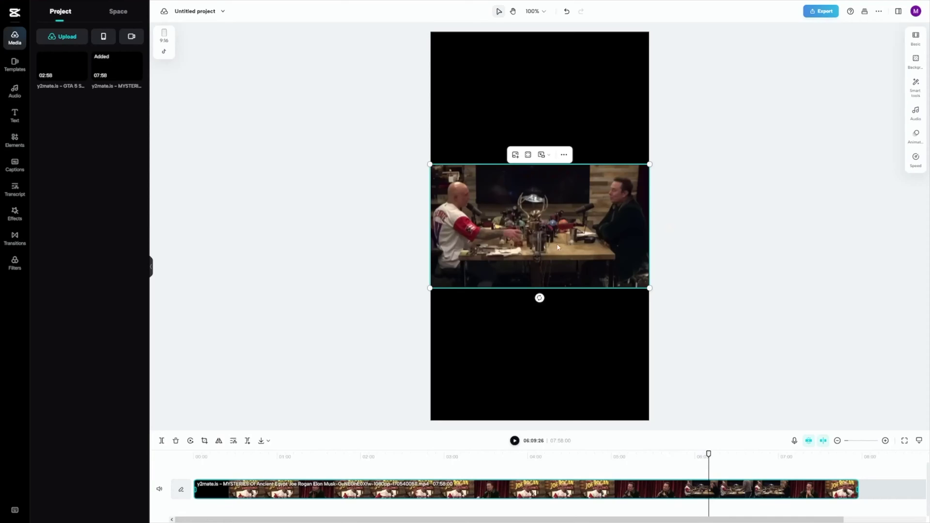
- Move and scale the podcast clip into the top half, then add the GTA 5 gameplay on a track below
left_click_drag(558, 248, 552, 110)
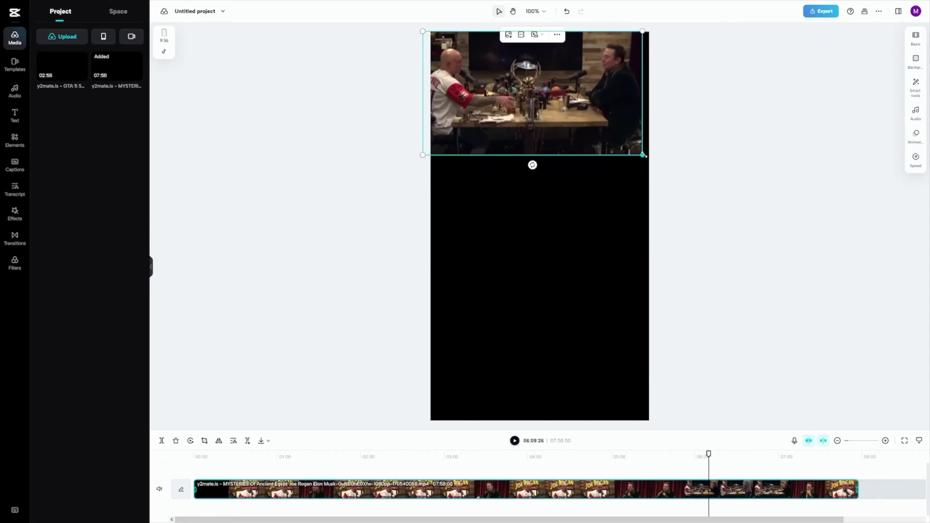
left_click_drag(644, 156, 777, 231)
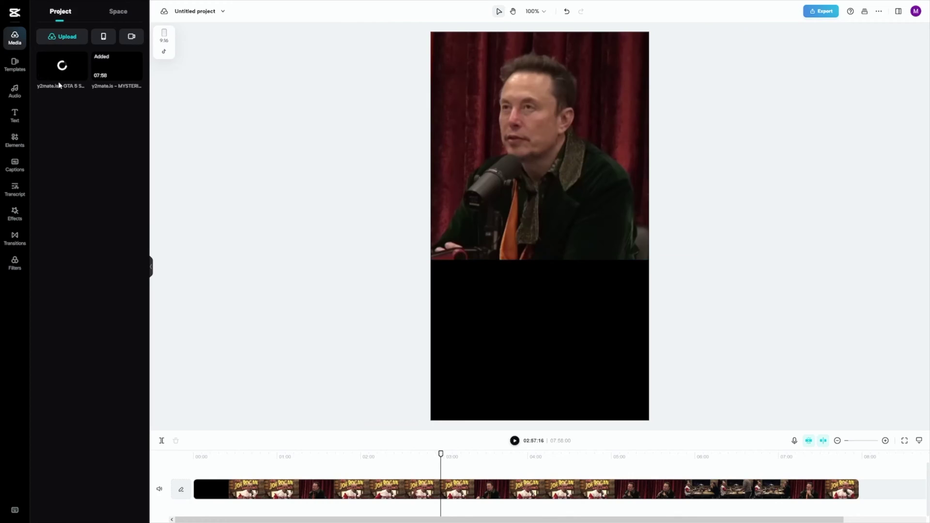
left_click_drag(345, 440, 485, 486)
left_click_drag(592, 266, 589, 348)
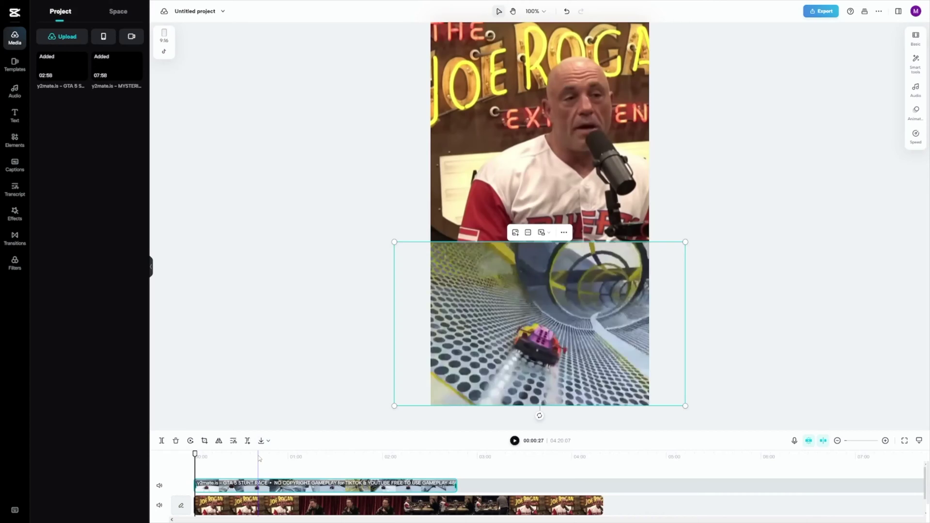
- Start playback at about 00:41 to check the podcast-over-gameplay layout
left_click(259, 457)
key("space")
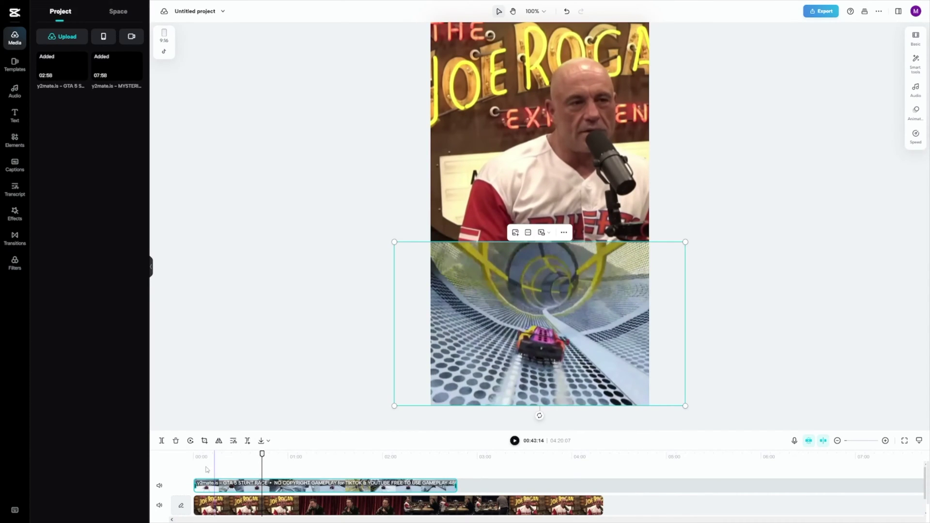
- Move the playhead back to 00:00 at the start of the video
left_click(191, 489)
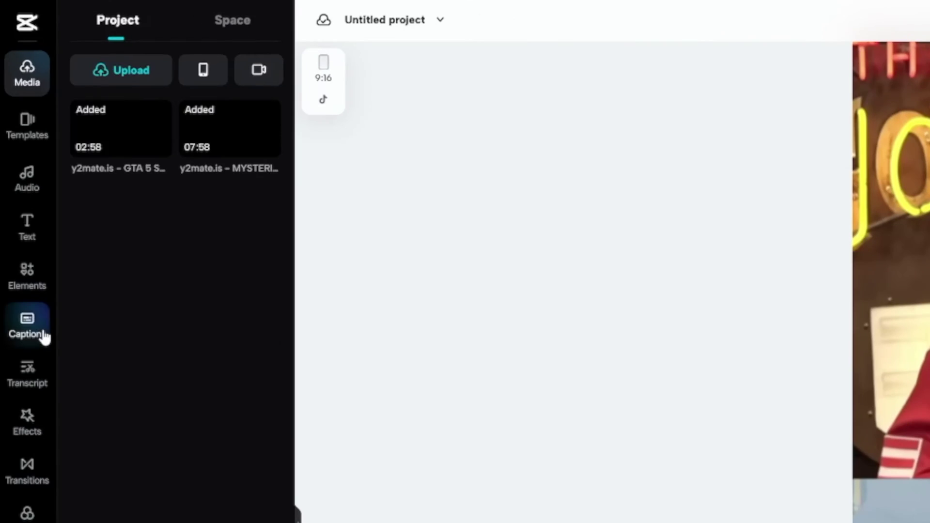
- Generate Auto captions from the speech and drag the caption box up to the centre guide
left_click(19, 167)
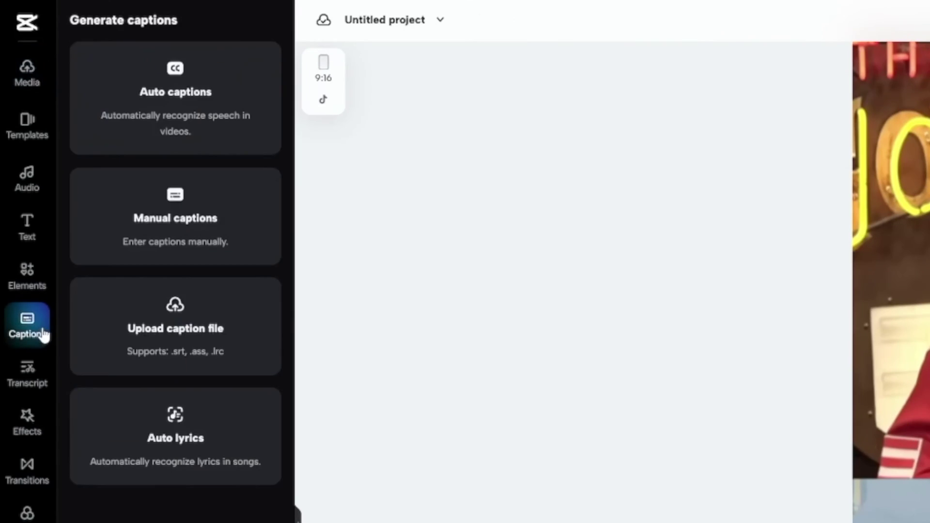
left_click(156, 121)
left_click(150, 250)
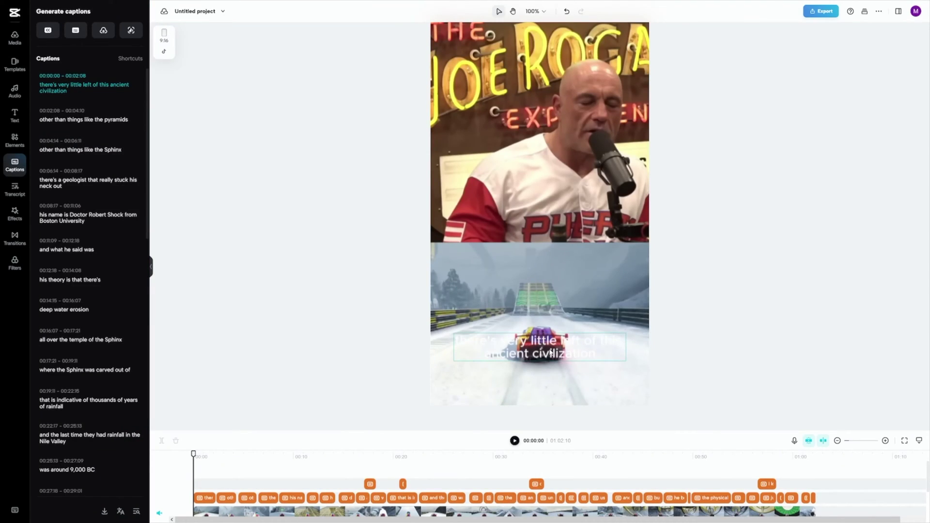
left_click_drag(556, 353, 550, 219)
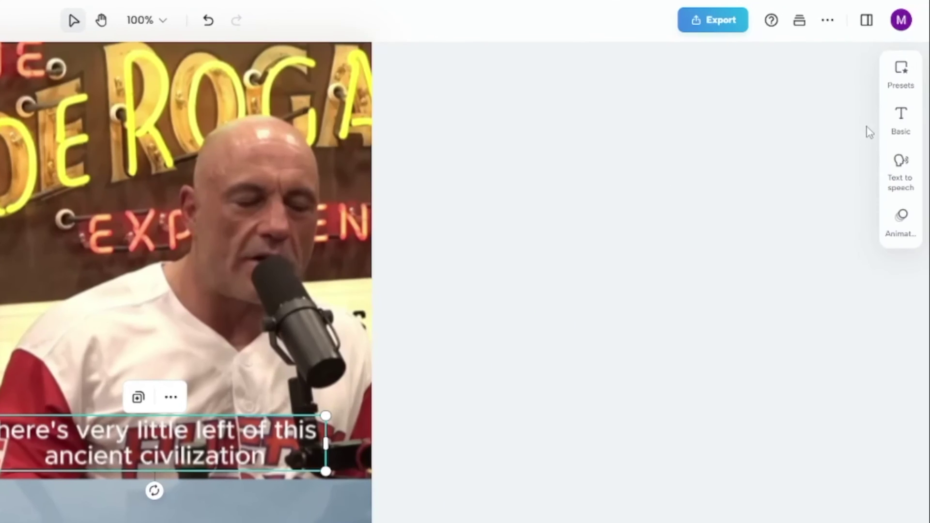
- Apply the black-text-on-white preset to the captions after trying other presets
left_click(920, 44)
left_click(820, 135)
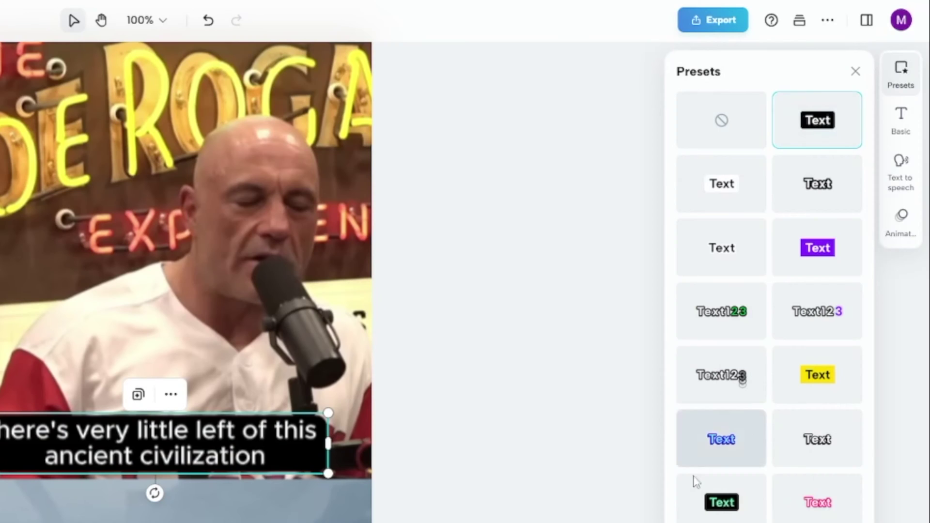
left_click(708, 505)
left_click(722, 184)
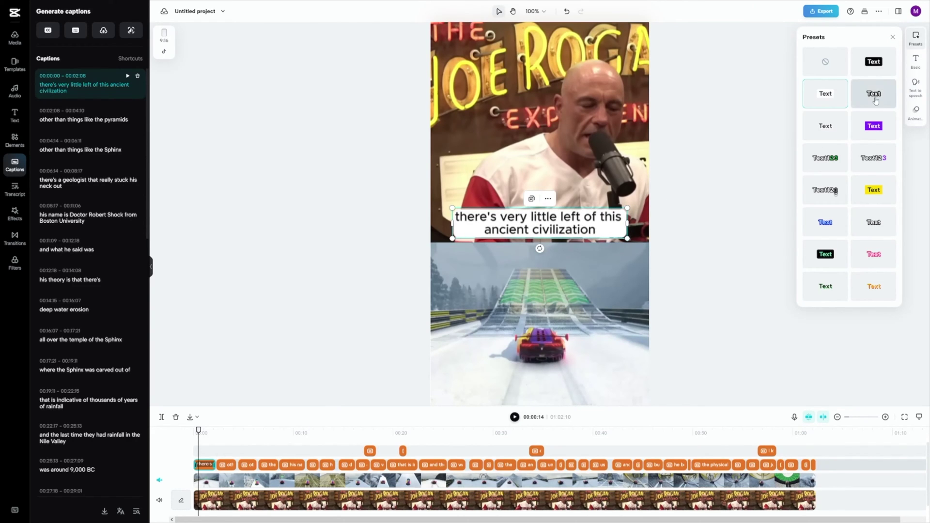
- Set caption font size 15, centre them vertically, and add the Bounce Out animation
left_click(911, 67)
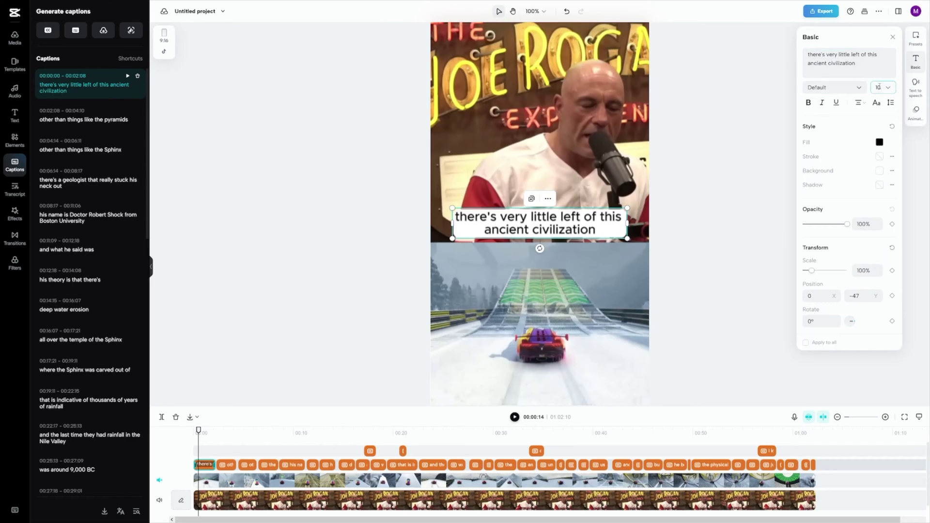
scroll(870, 141, "down", 3)
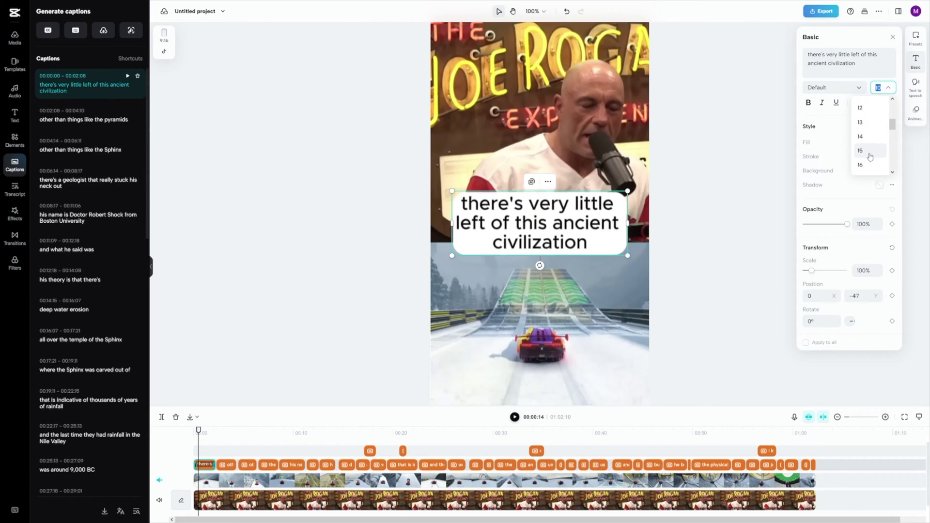
left_click(870, 153)
left_click_drag(599, 234, 596, 220)
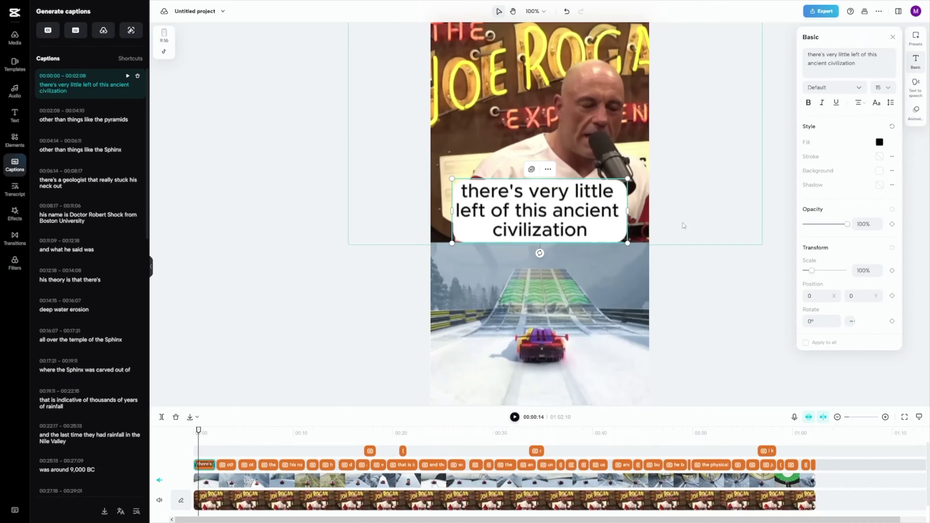
left_click(917, 121)
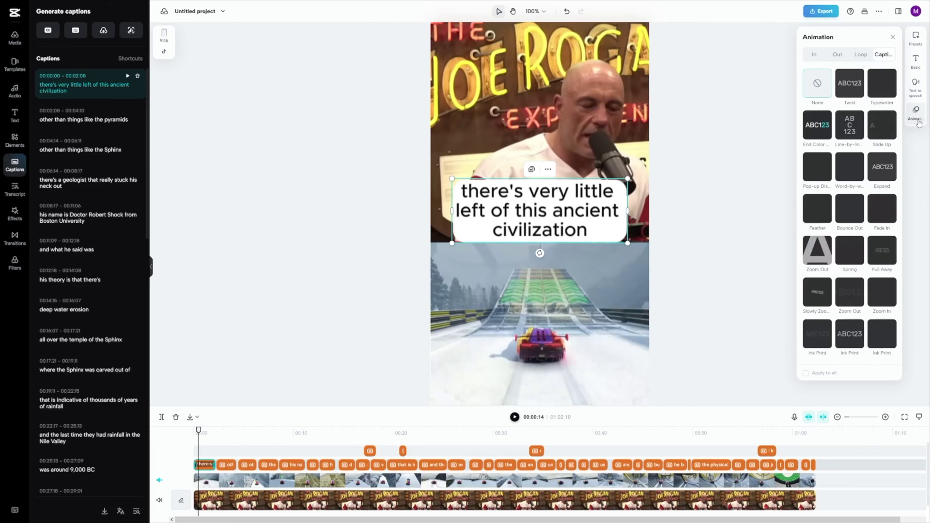
left_click(852, 219)
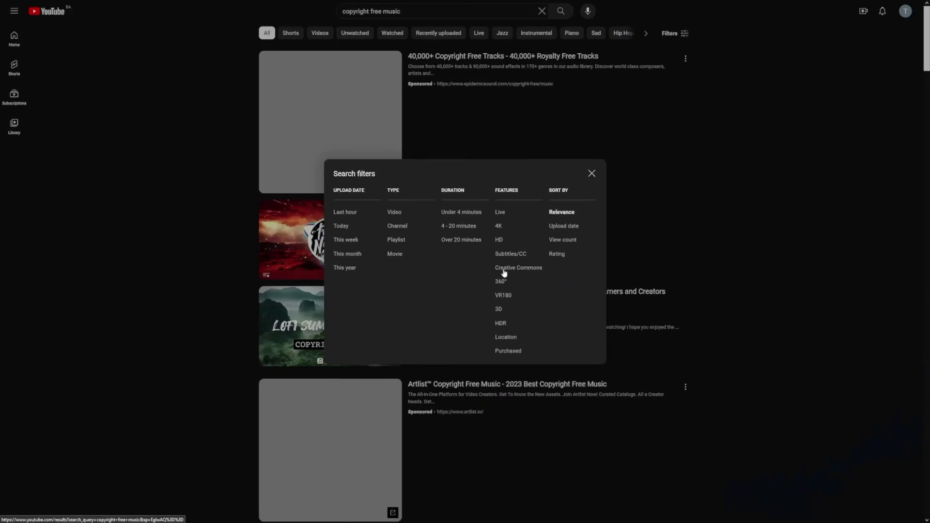
- Restrict the 'copyright free music' results to Creative Commons videos
left_click(504, 273)
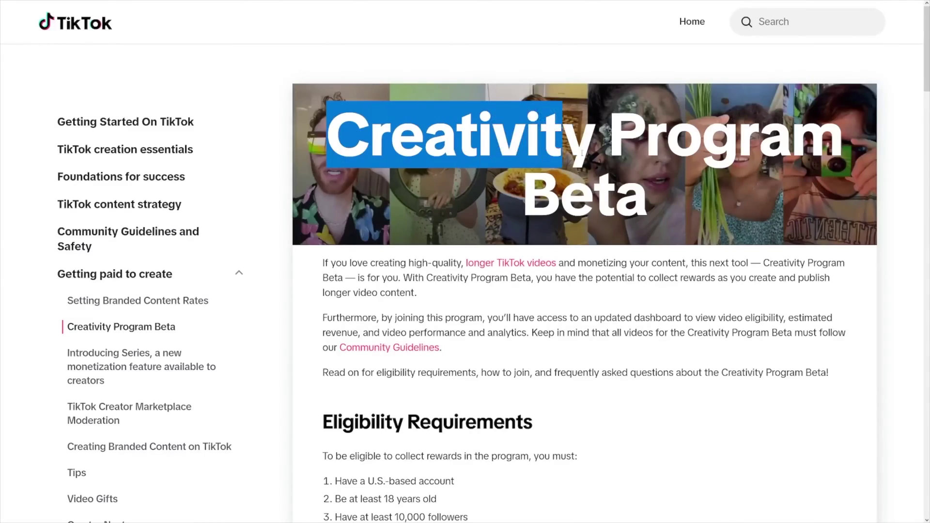
- Scroll the Creativity Program Beta page down to its four eligibility requirements, including 100,000 views in 30 days
scroll(403, 288, "down", 4)
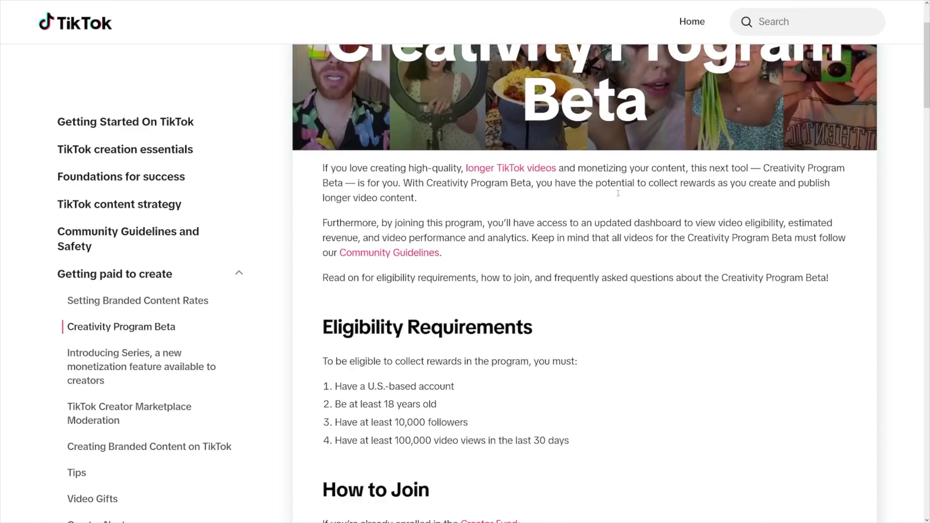